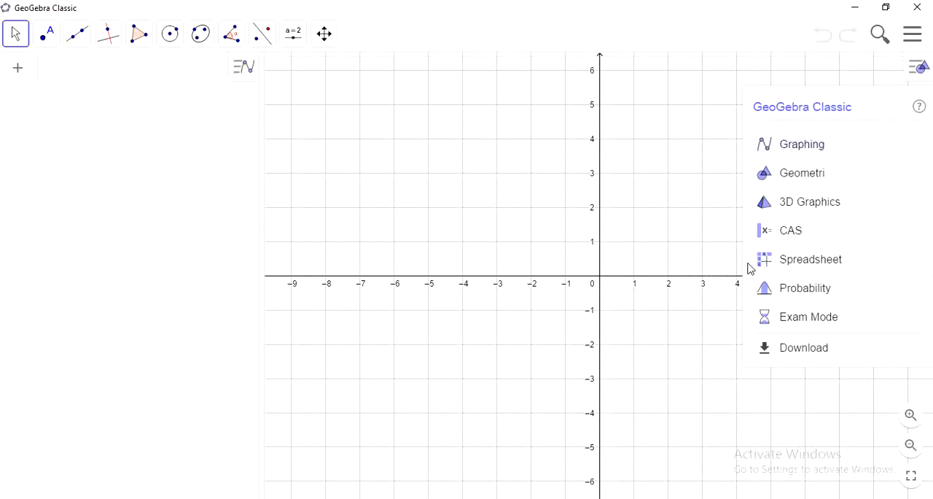
Switch to the Spreadsheet view
click(793, 269)
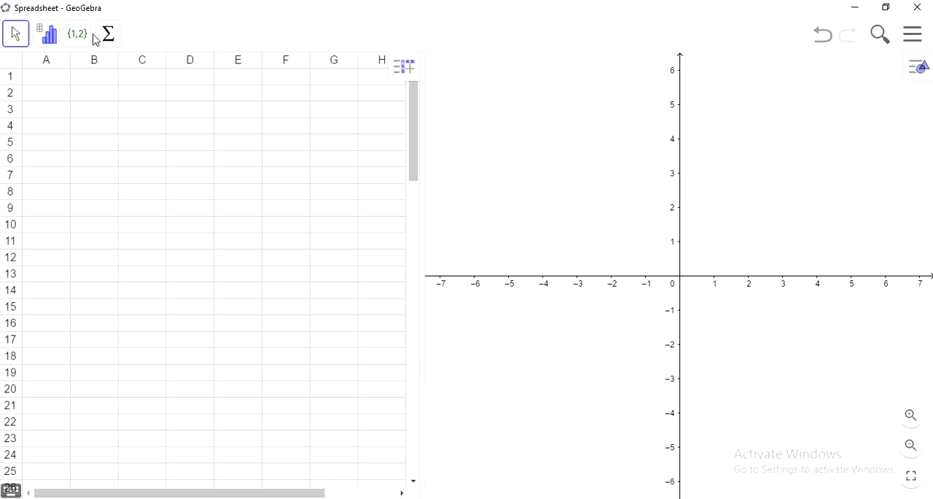
click(57, 47)
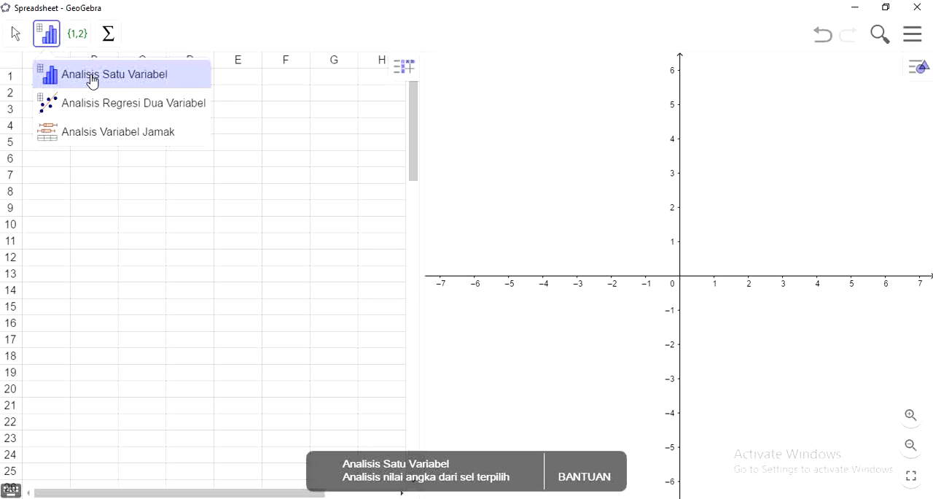
click(77, 36)
click(77, 37)
click(76, 38)
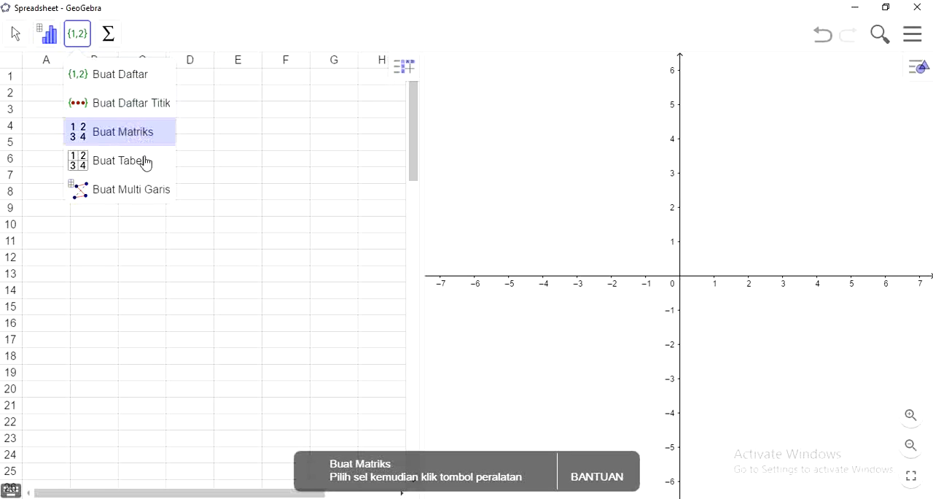
mouse_move(109, 34)
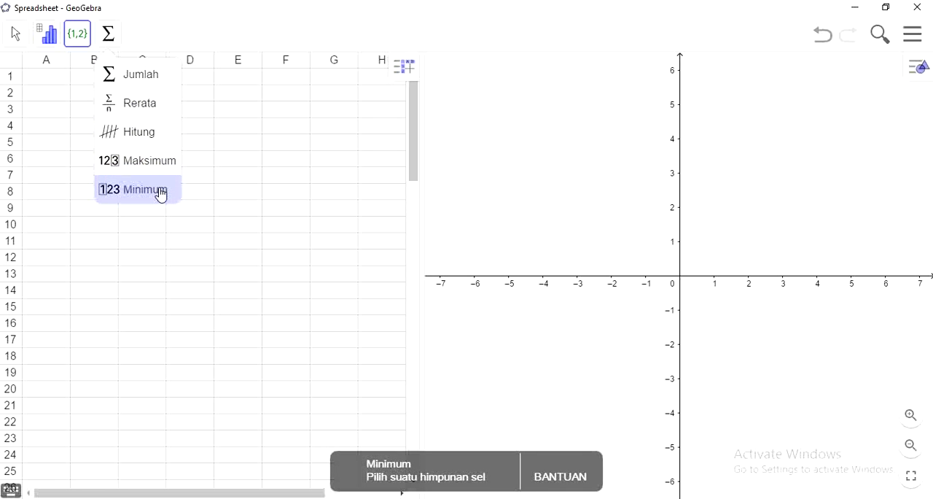
Enter the values 80, 90, 76, 86 and 77 in cells A1 to A5 of the spreadsheet
click(58, 85)
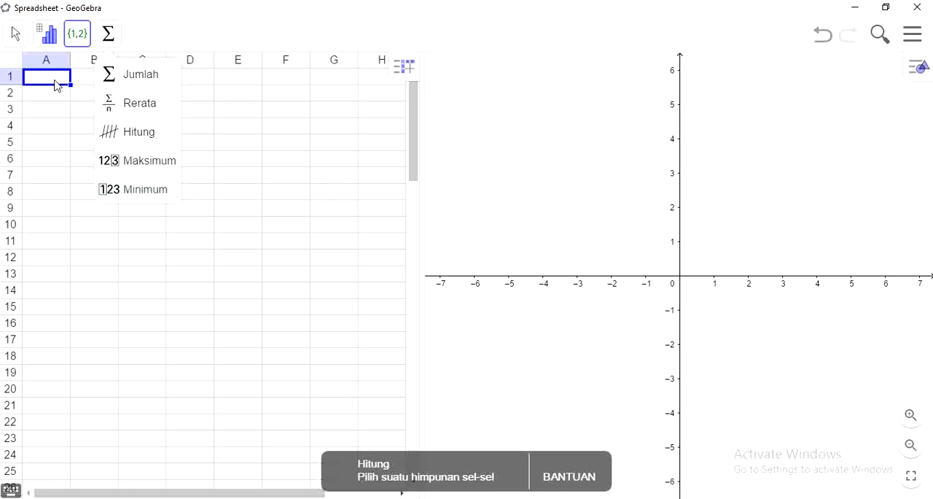
click(76, 36)
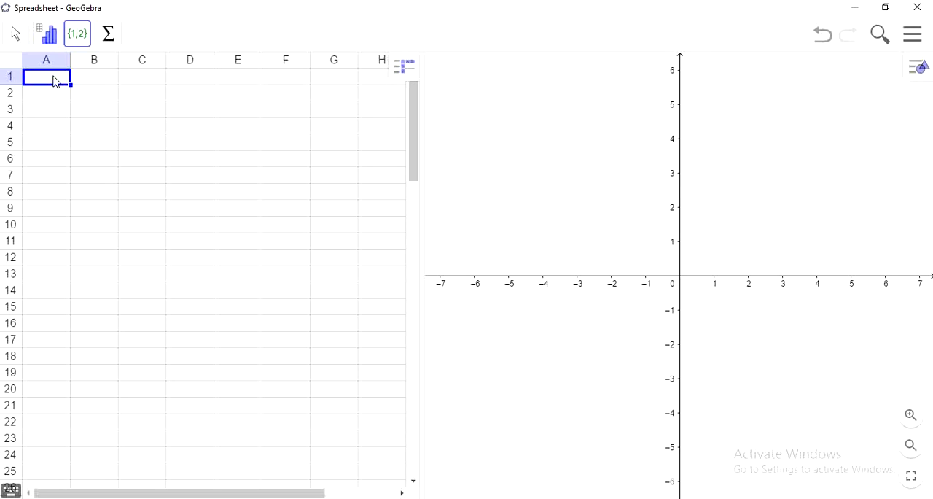
text(80)
key(Return)
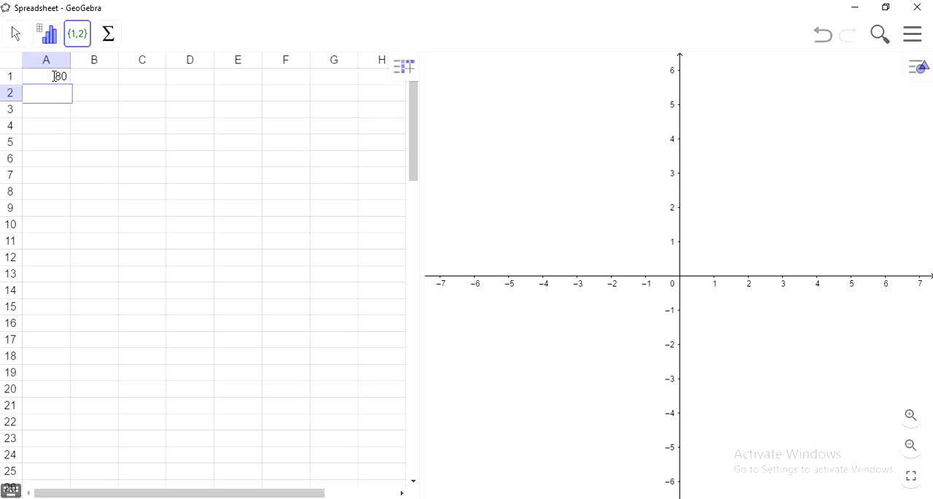
text(90)
key(Return)
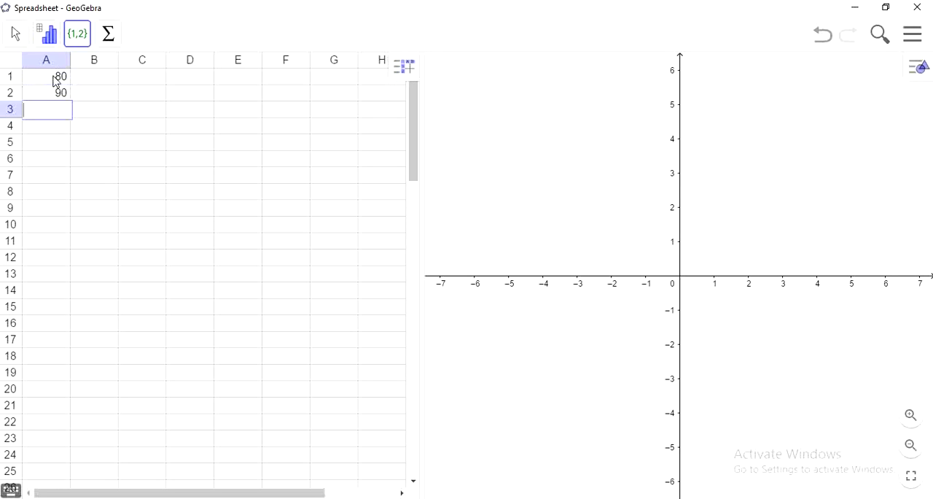
text(76)
key(Return)
text(86)
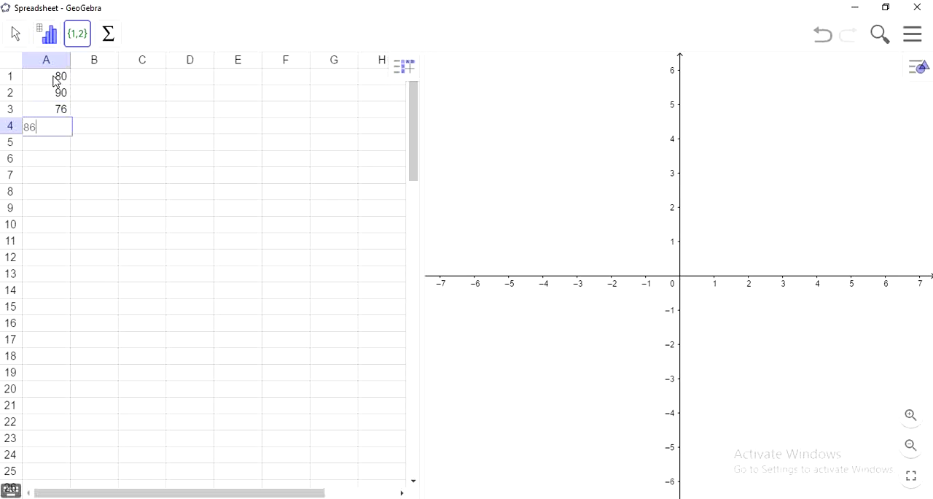
key(Return)
text(77)
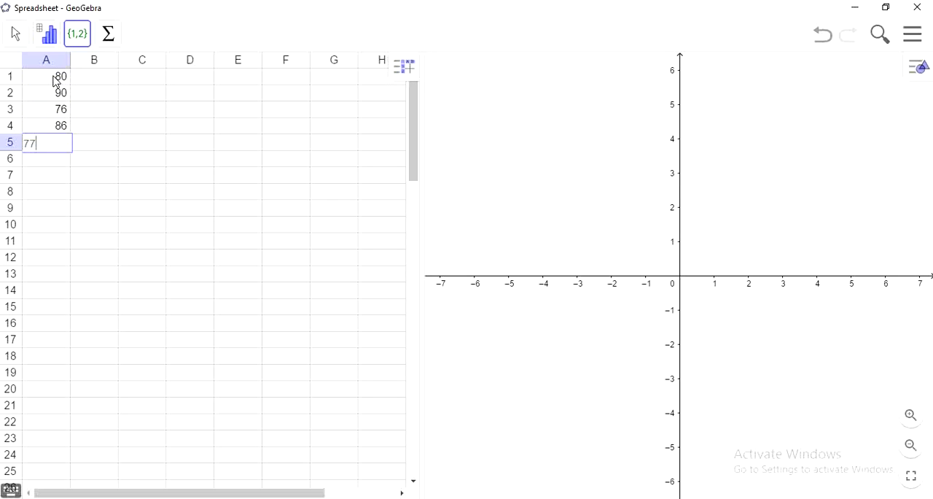
key(Return)
Continue the data column with 65, 50, 87, 80 and 59 in cells A6 to A10
text(65)
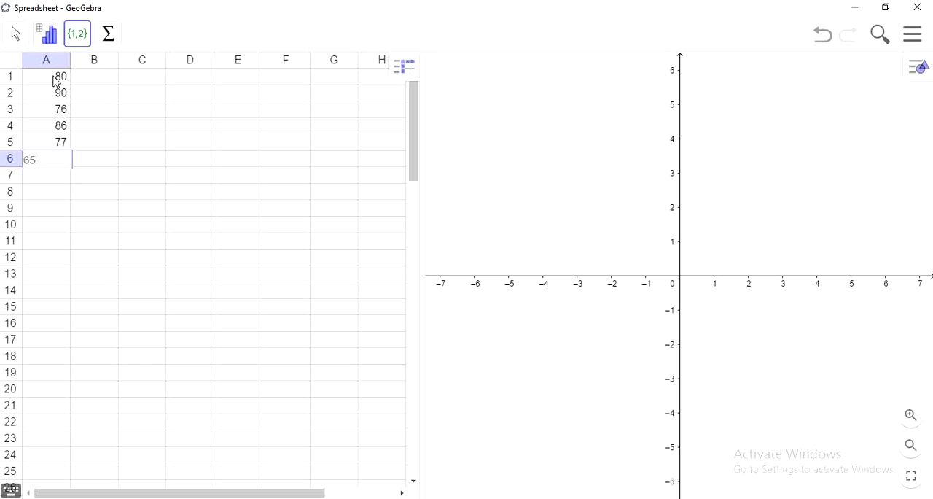
key(Return)
text(50)
key(Return)
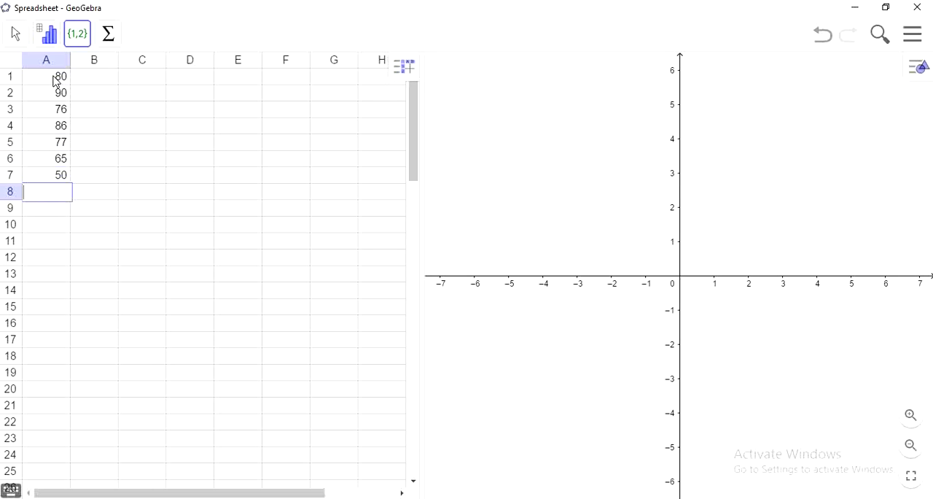
text(87)
key(Return)
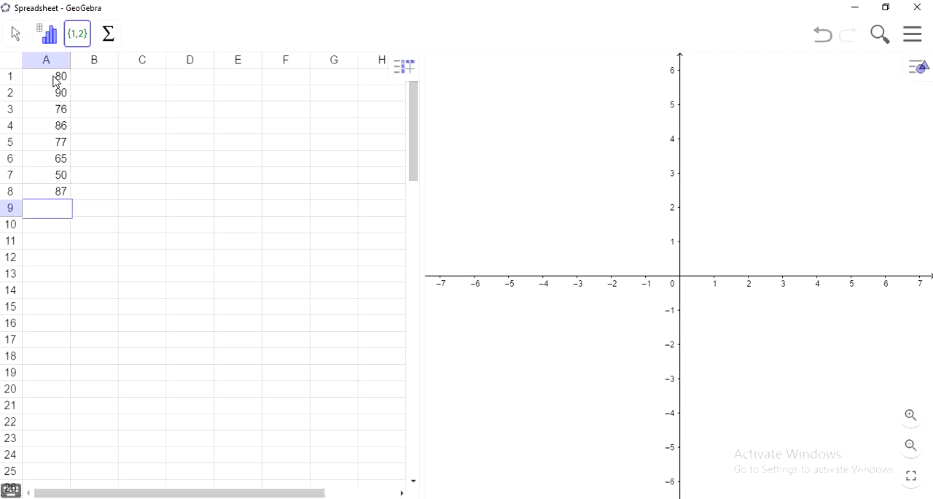
text(80)
key(Return)
text(59)
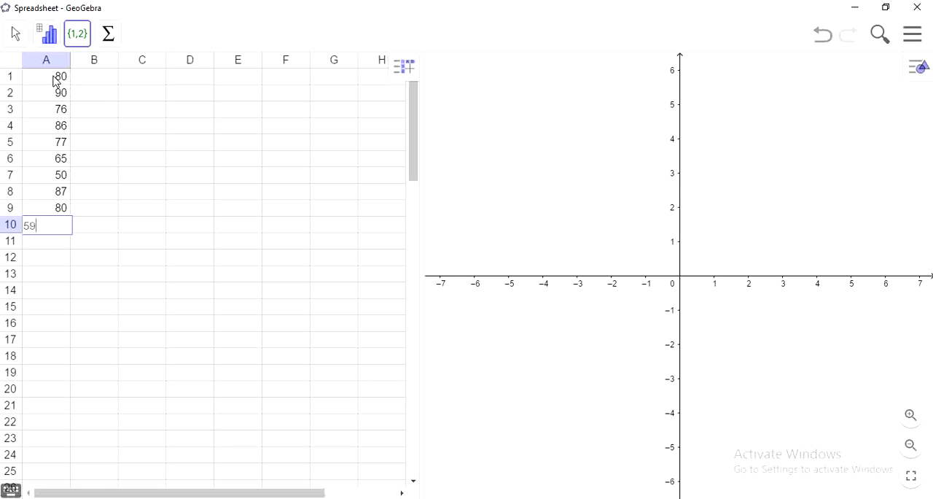
key(Tab)
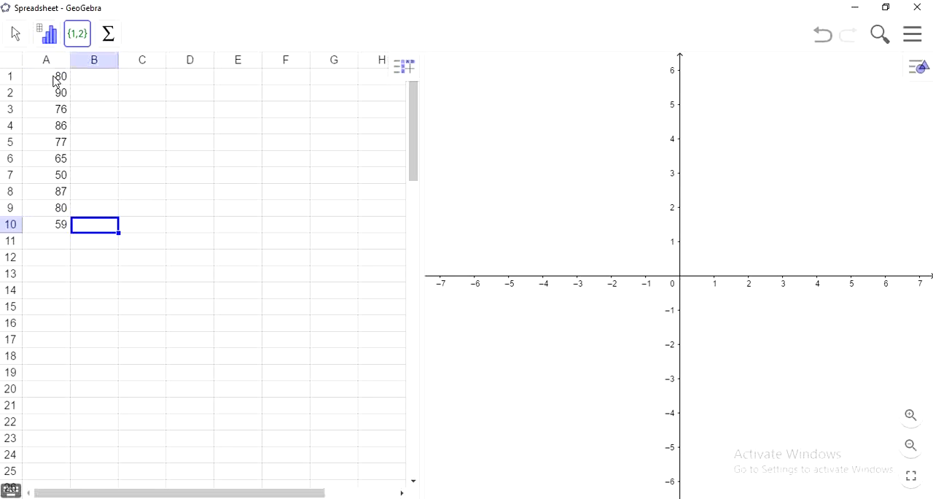
Create a list (Buat Daftar) named ok from the data in cells A1 to A10
click(53, 81)
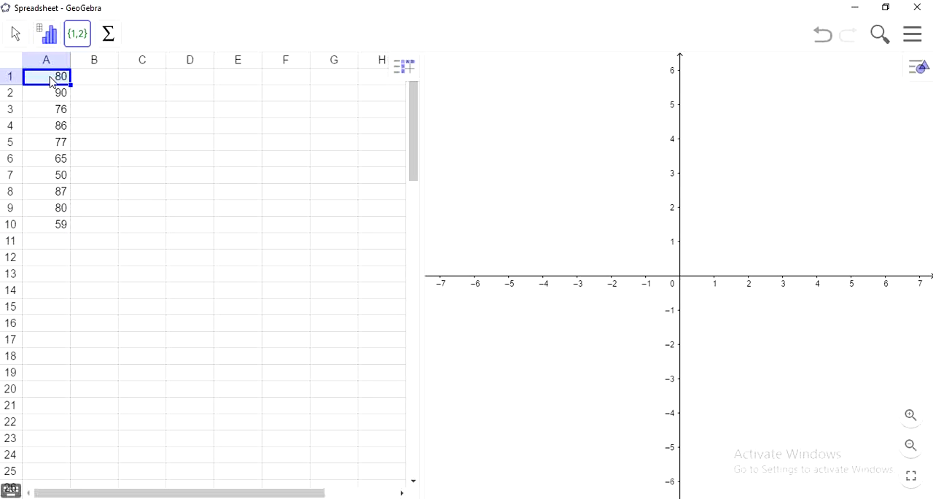
key(shift+Down)
key(shift+Down)
key(shift+Down)
key(shift+Down)
key(shift+Down)
key(shift+Down)
key(shift+Down)
key(shift+Down)
key(shift+Down)
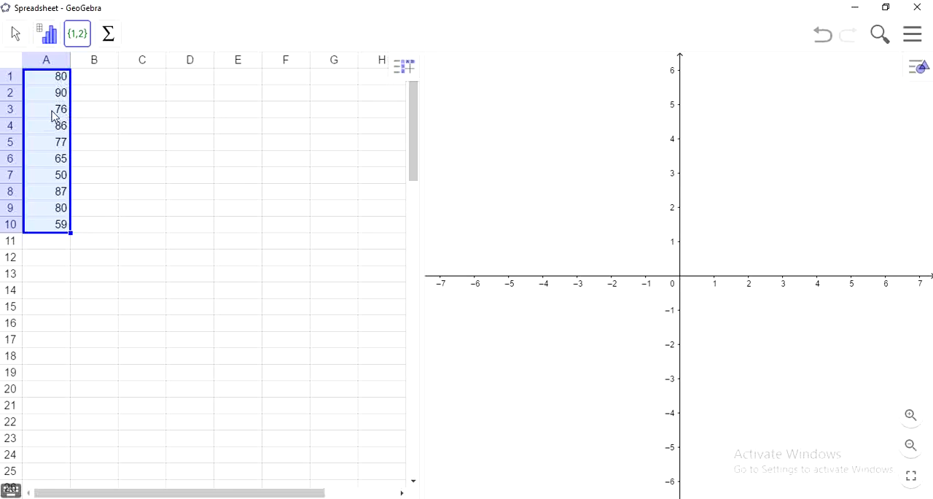
click(76, 35)
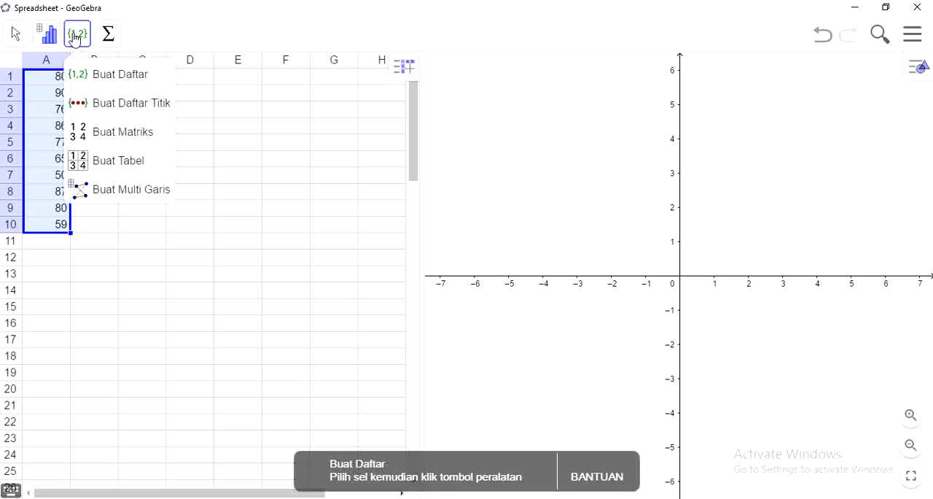
click(113, 86)
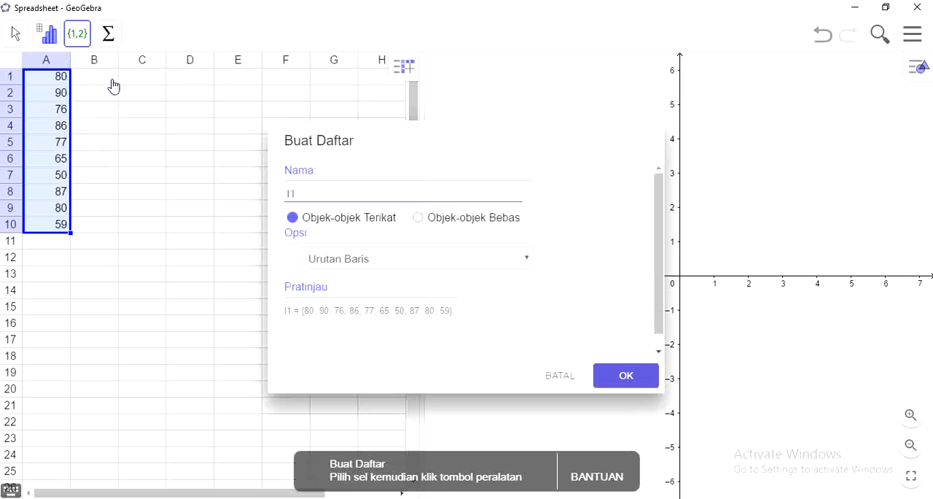
double_click(332, 194)
text(ok)
click(636, 382)
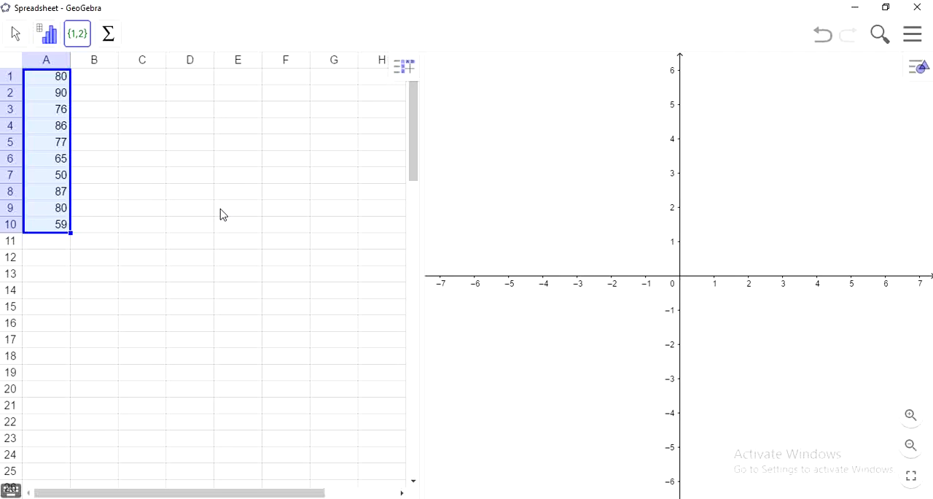
Run a one-variable analysis (Analisis Satu Variabel) on cells A1 to A10 and show its statistics table beside the histogram
click(41, 83)
key(shift+Down)
key(shift+Down)
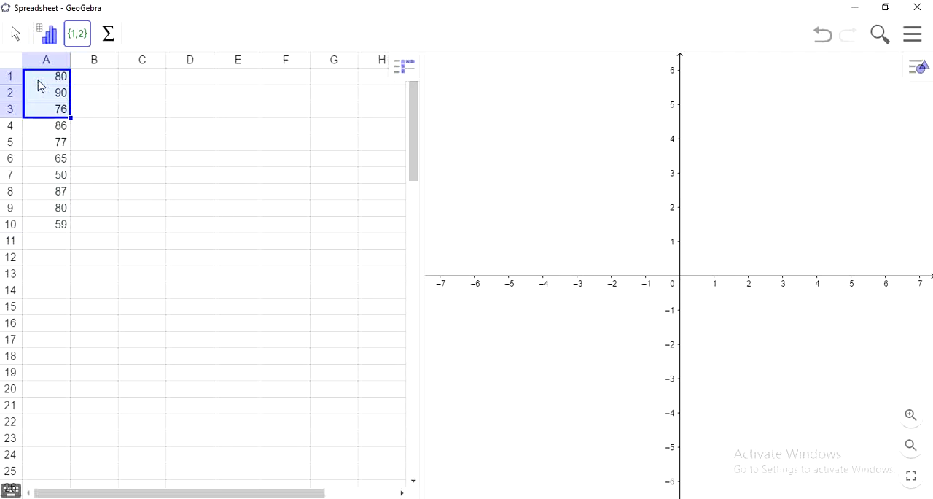
key(shift+Down)
key(shift+Down)
key(shift+Down)
key(shift+Down)
key(shift+Down)
key(shift+Down)
key(shift+Down)
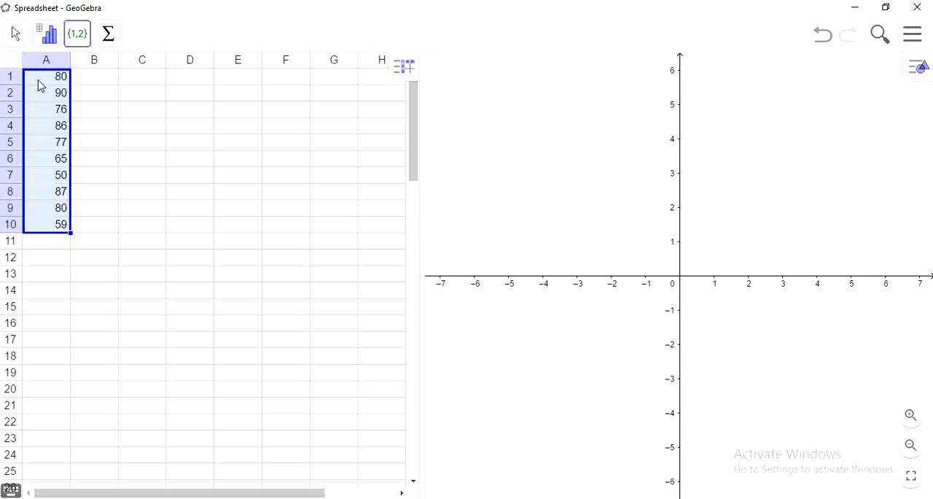
click(49, 36)
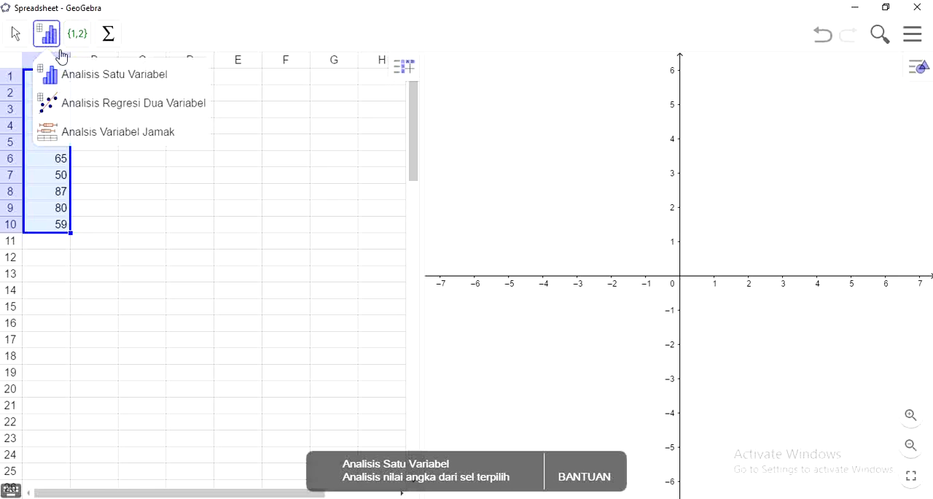
click(106, 78)
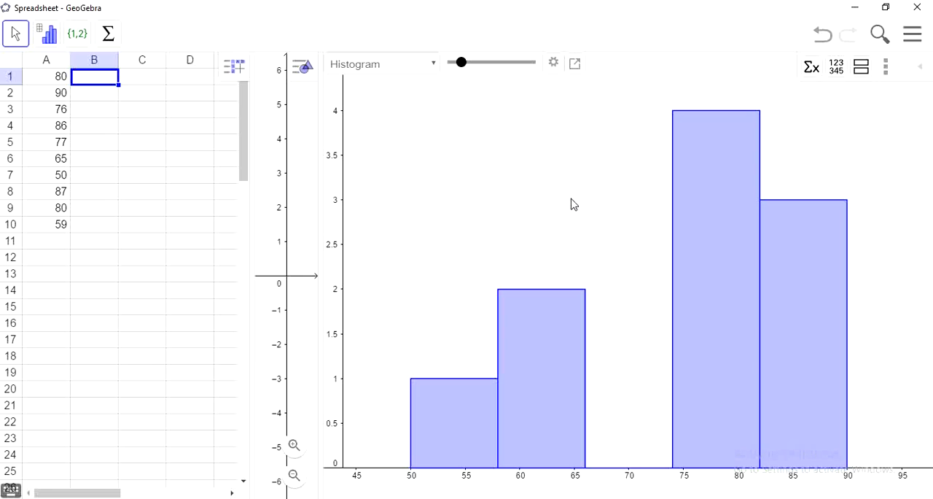
click(809, 70)
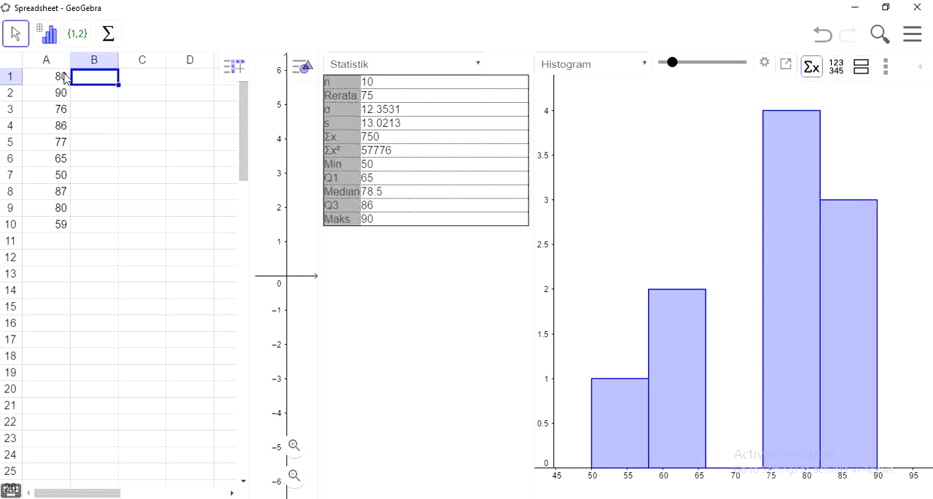
click(106, 37)
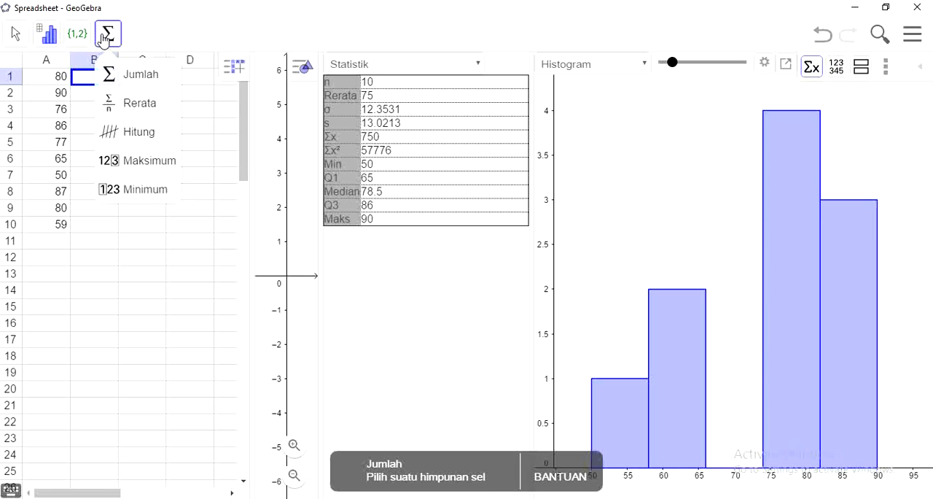
click(135, 107)
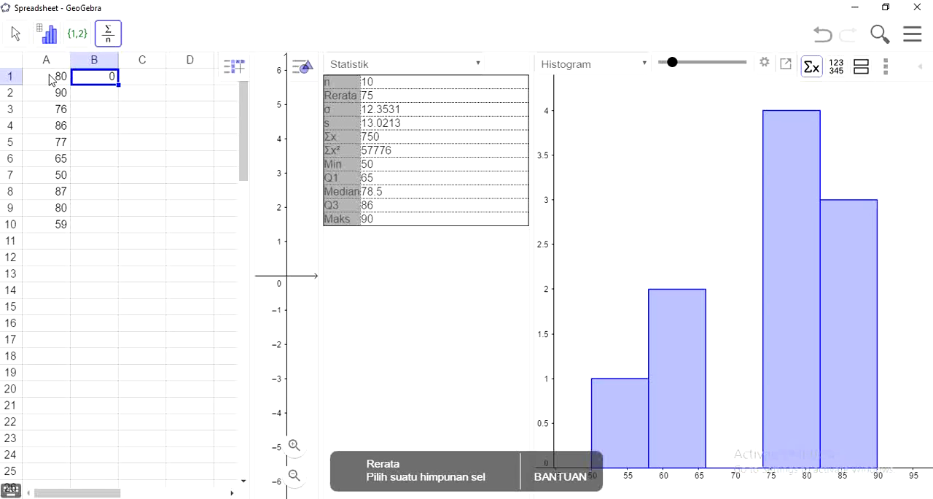
drag(50, 75, 59, 83)
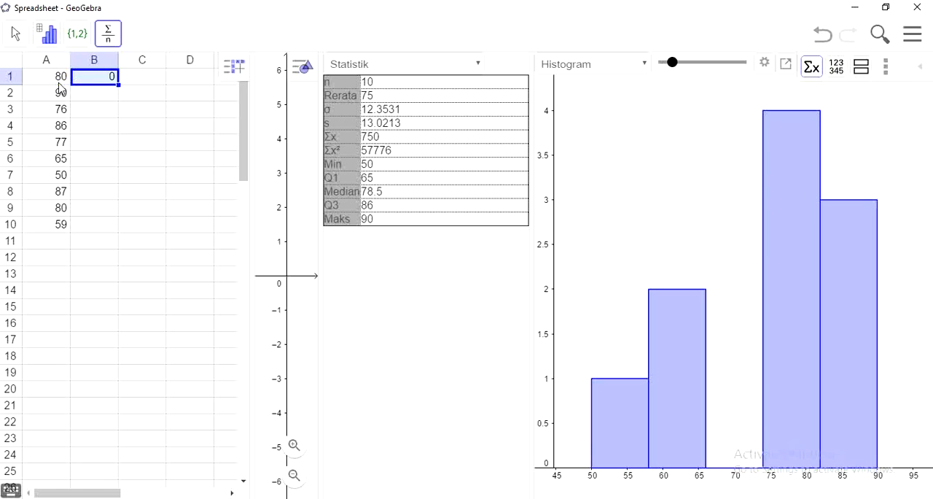
Calculate the mean (Rerata) of cells A1 to A10 into the cell below the data
click(54, 81)
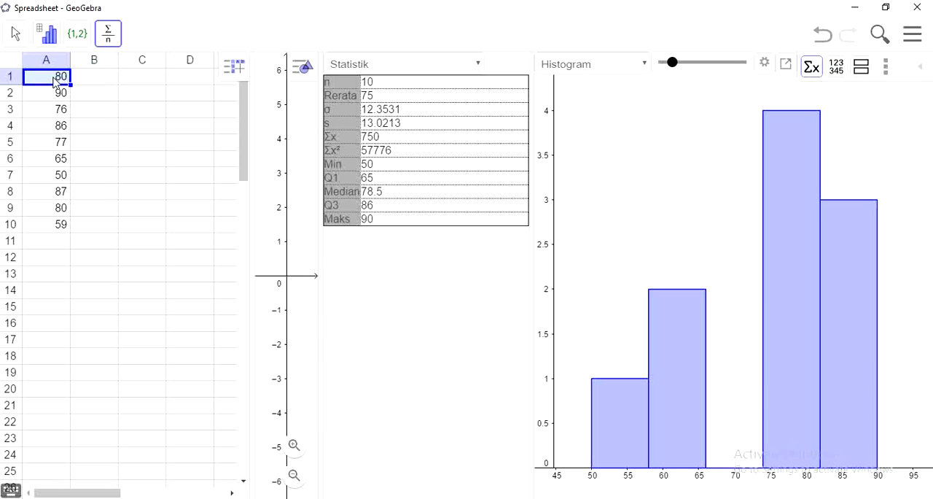
key(shift+Down)
key(shift+Down)
key(shift+Down)
key(shift+Down)
key(shift+Down)
key(shift+Down)
key(shift+Down)
key(shift+Down)
key(shift+Down)
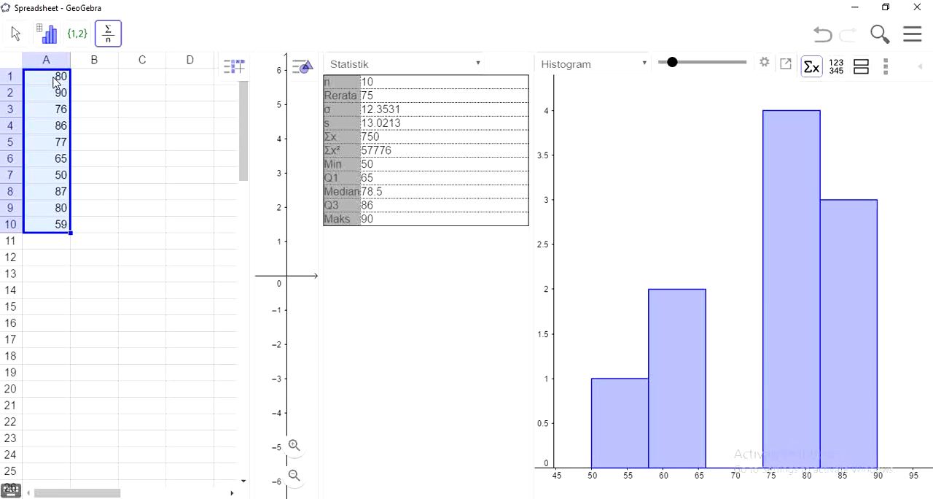
click(109, 34)
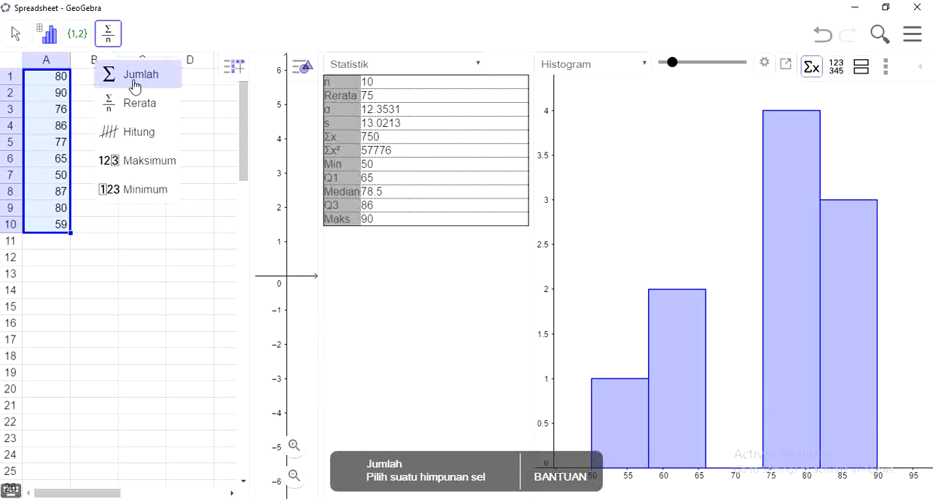
click(139, 109)
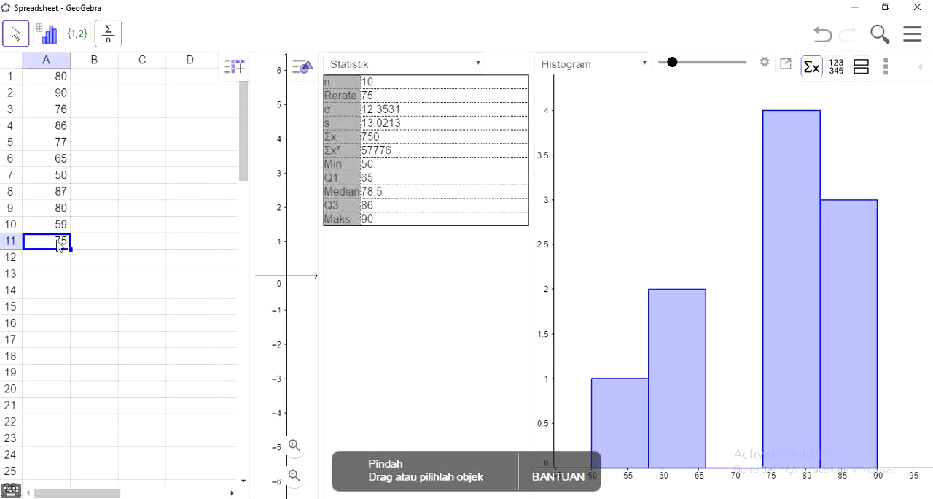
Calculate the maximum (Maksimum) of cells A1 to A10 into the cell below the data
click(46, 78)
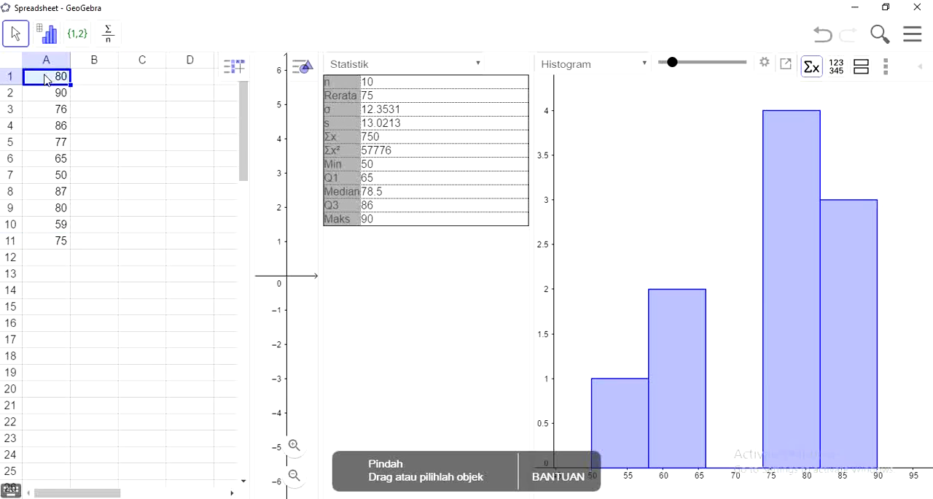
key(shift+Down)
key(shift+Down)
key(shift+Down)
key(shift+Down)
key(shift+Down)
key(shift+Down)
key(shift+Down)
key(shift+Down)
key(shift+Down)
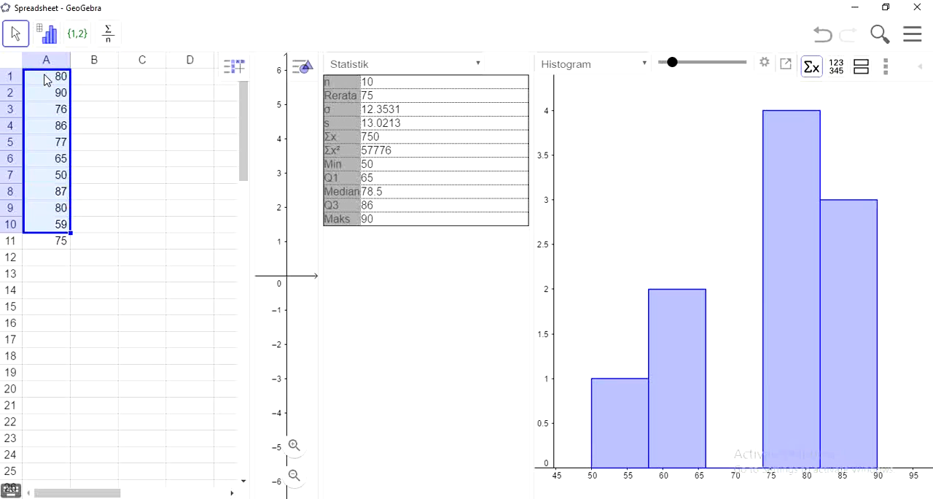
click(115, 33)
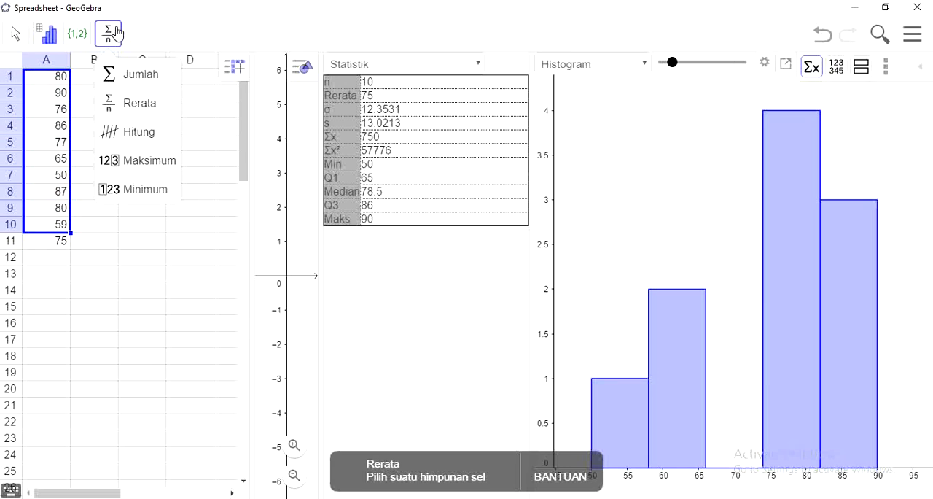
click(153, 162)
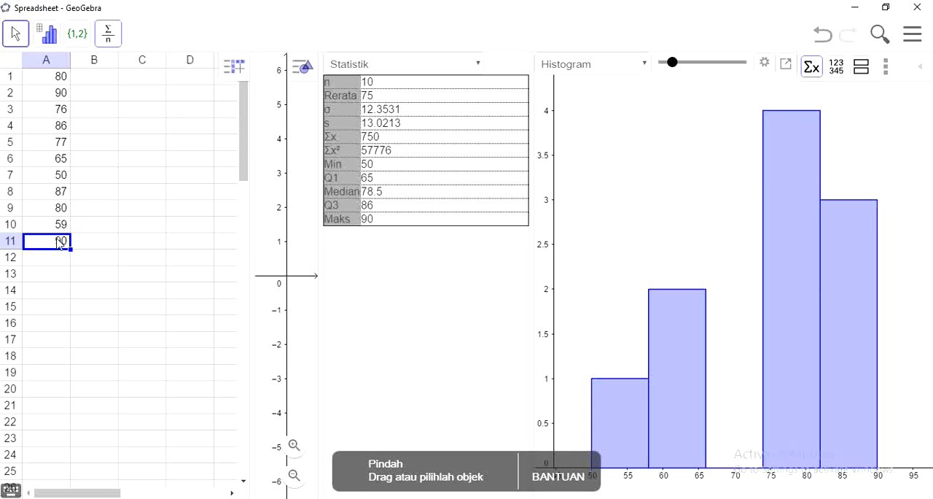
Calculate the sum (Jumlah) of cells A1 to A10 into cell A11 below the data
click(58, 79)
key(shift+Down)
key(shift+Down)
key(shift+Down)
key(shift+Down)
key(shift+Down)
key(shift+Down)
key(shift+Down)
key(shift+Down)
key(shift+Down)
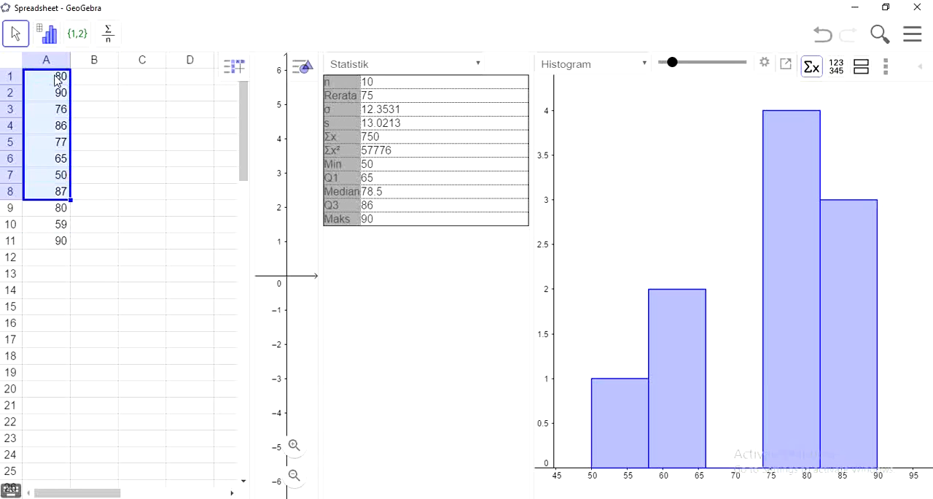
click(108, 33)
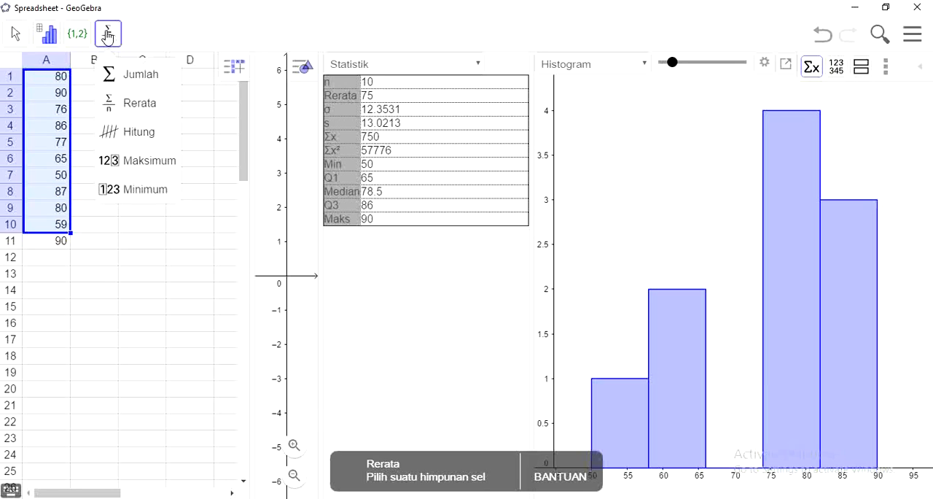
click(140, 80)
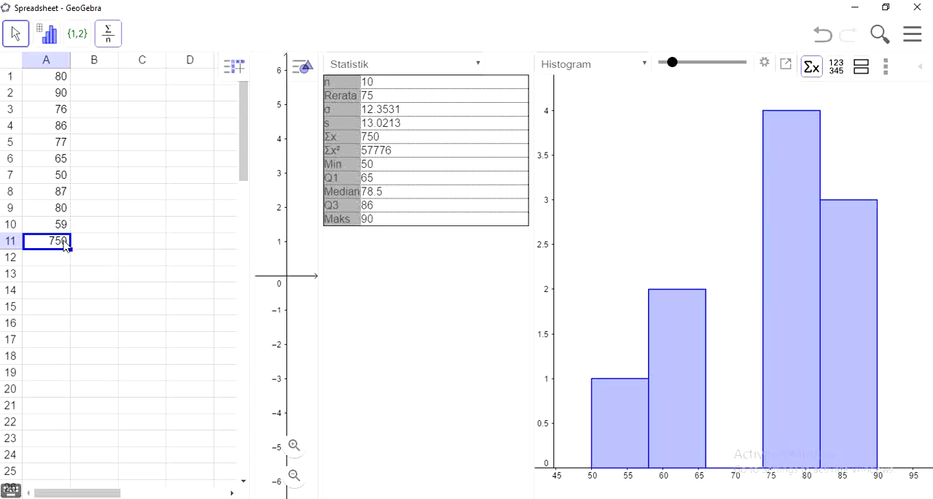
Delete the calculated sum from cell A11 and leave cell B1 empty
key(Delete)
click(101, 83)
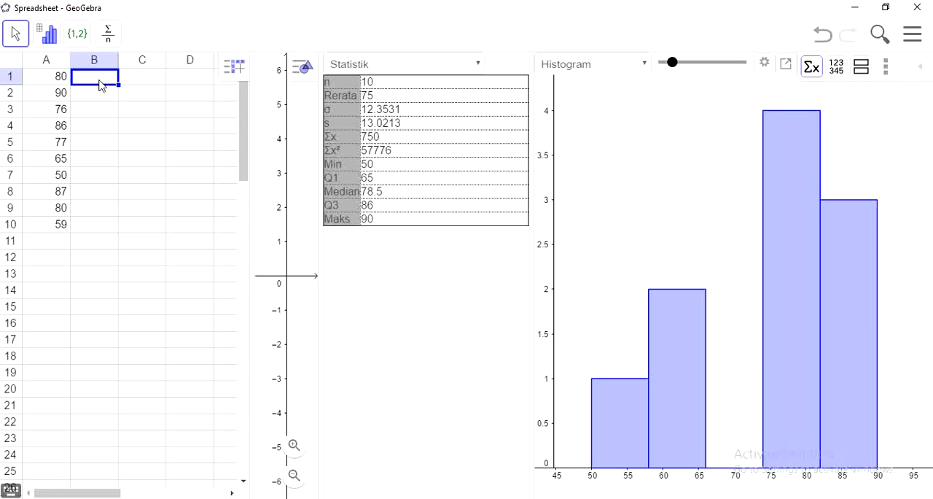
text(2)
key(BackSpace)
click(61, 83)
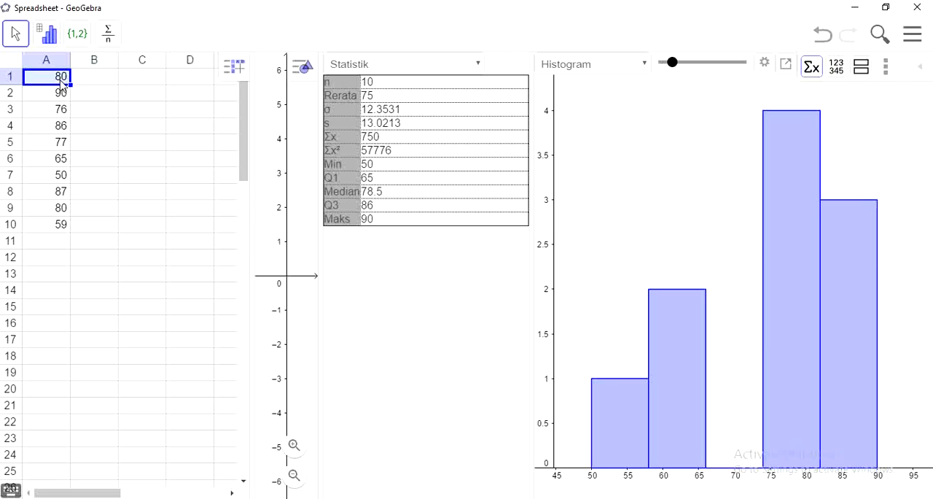
Start a new file without saving the current one and close the leftover data analysis view
click(917, 38)
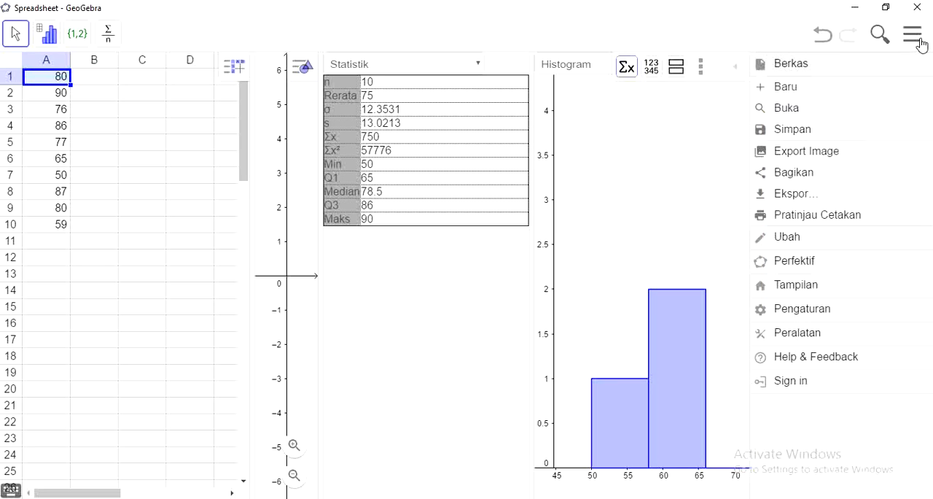
click(806, 90)
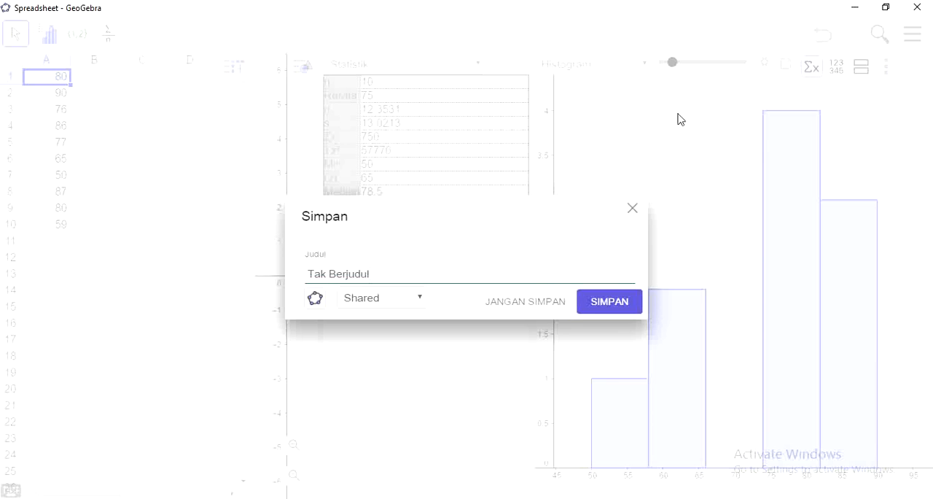
click(561, 309)
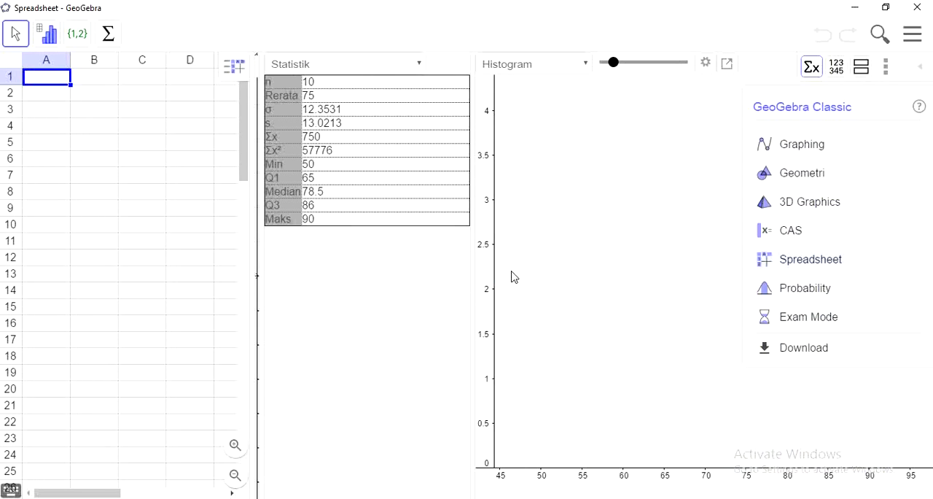
click(885, 67)
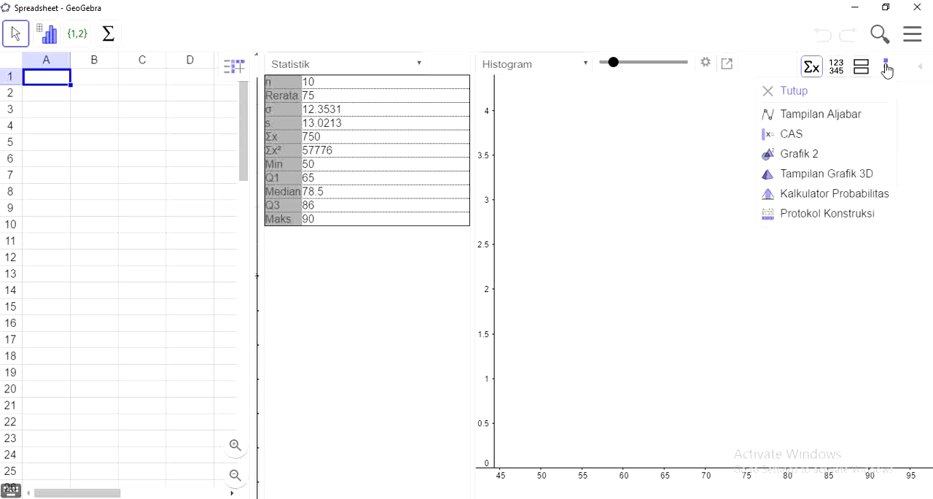
click(840, 91)
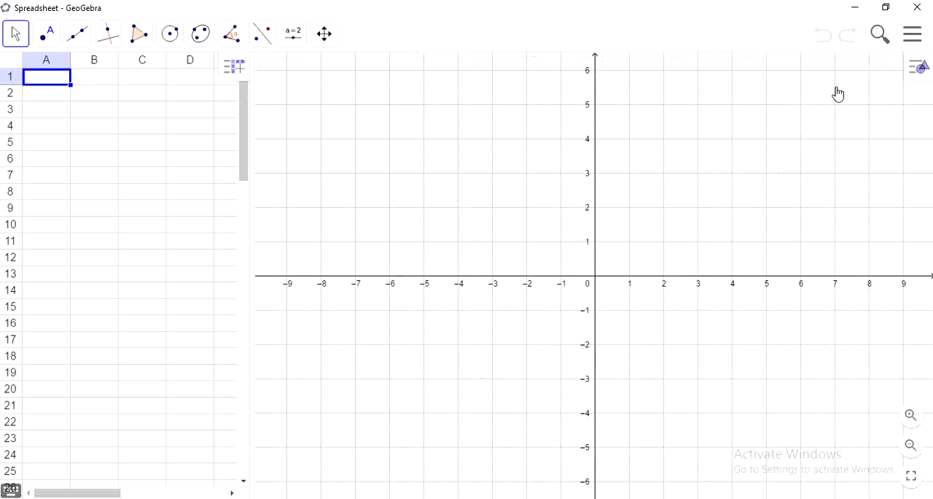
Switch the new file to the Spreadsheet perspective
click(913, 35)
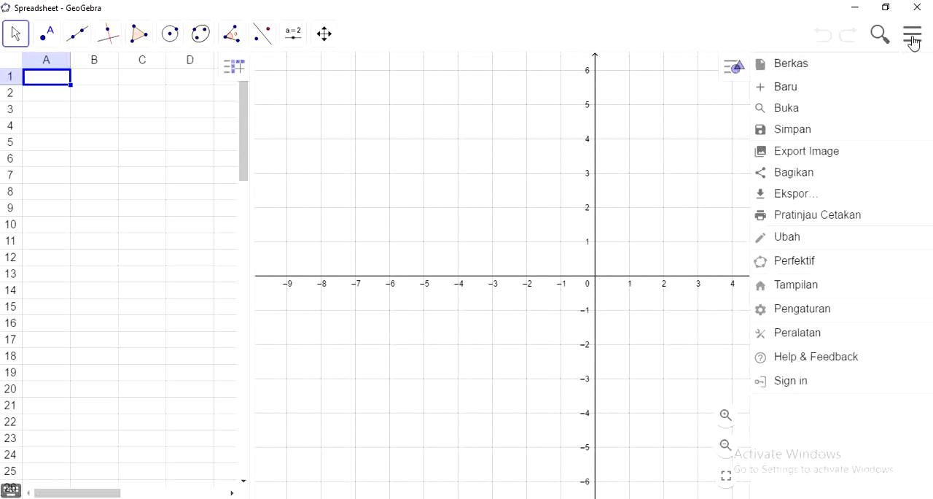
click(834, 269)
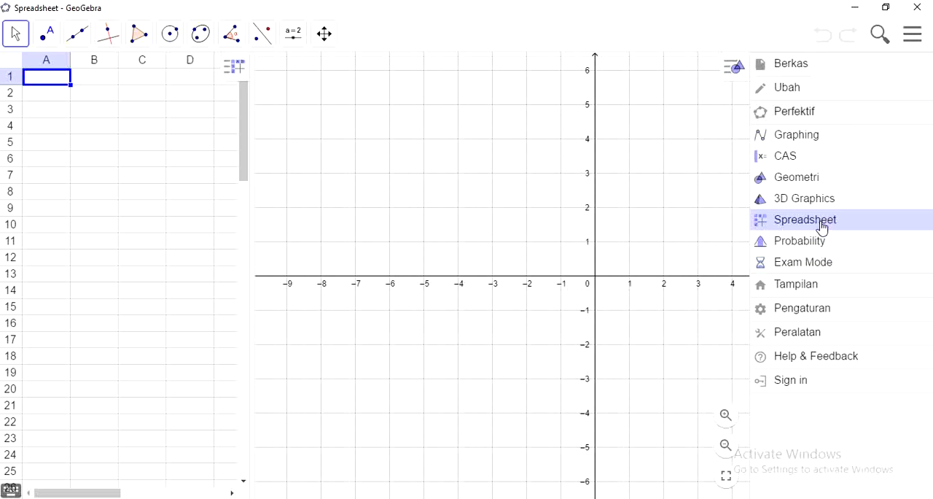
click(822, 227)
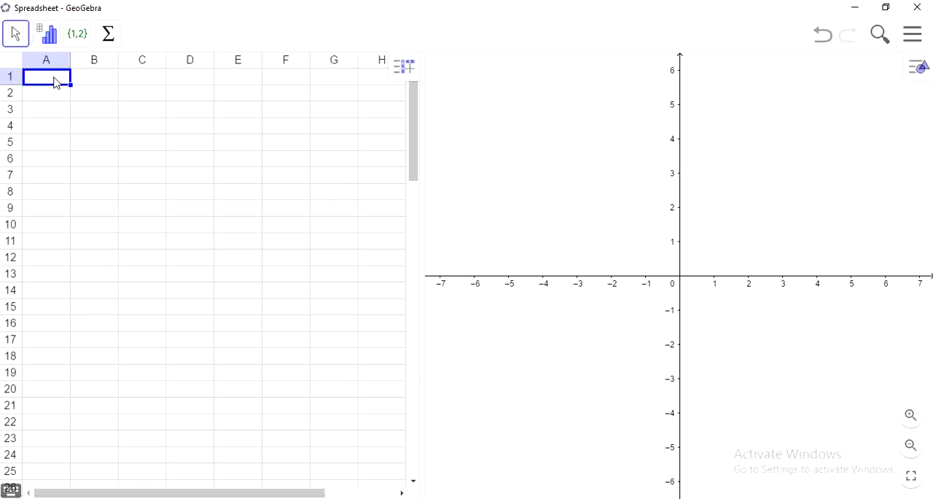
Enter the values 70, 85 and 93 in cells A1 to A3 with frequencies 3, 2 and 2 in column B
text(70)
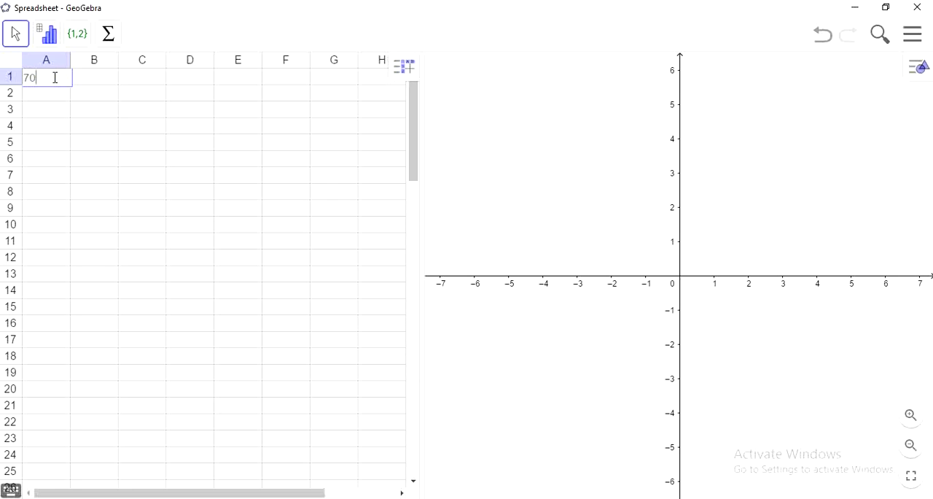
key(Tab)
text(3)
key(Return)
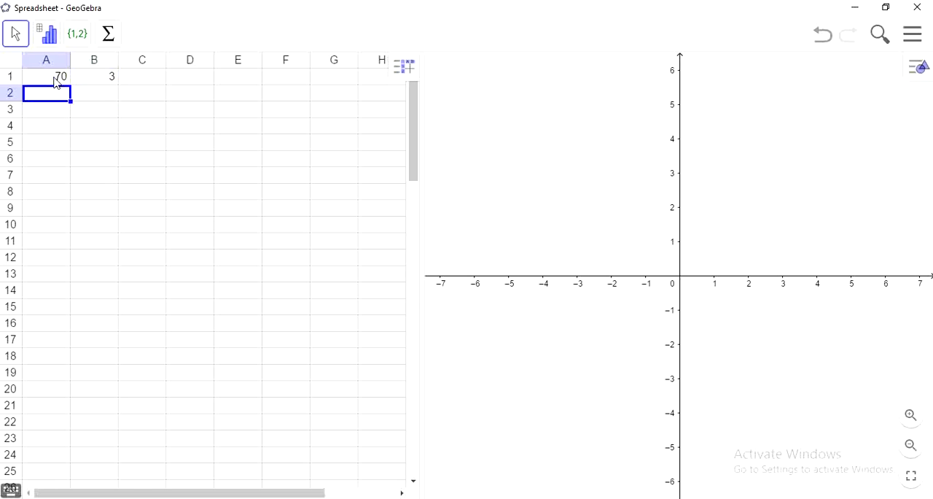
text(85)
key(Tab)
text(2)
key(Return)
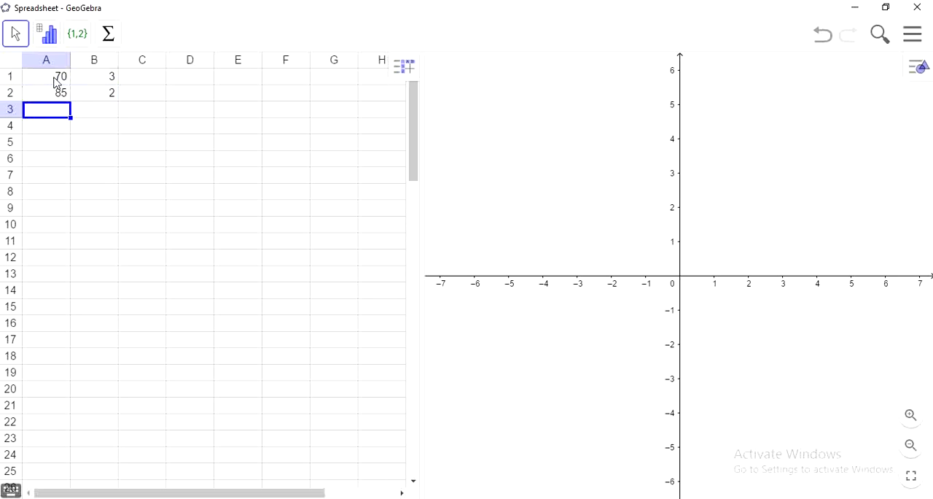
text(93)
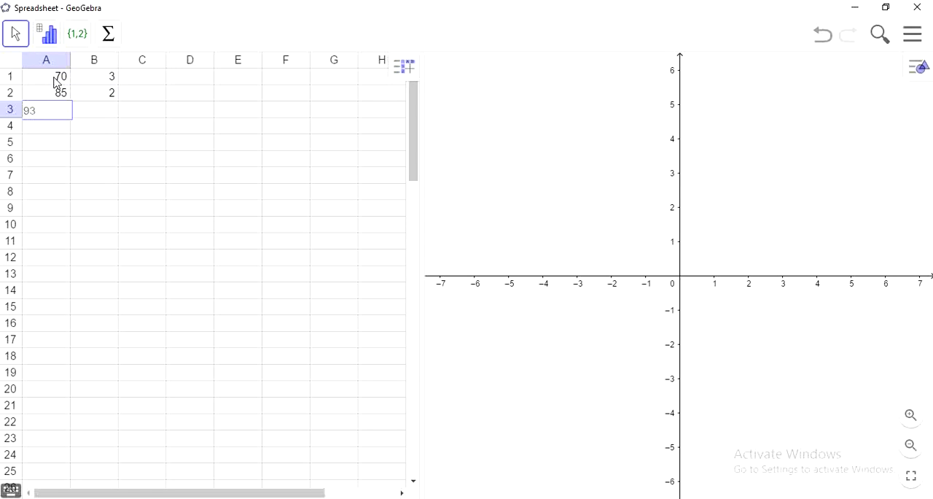
key(Tab)
text(2)
key(Return)
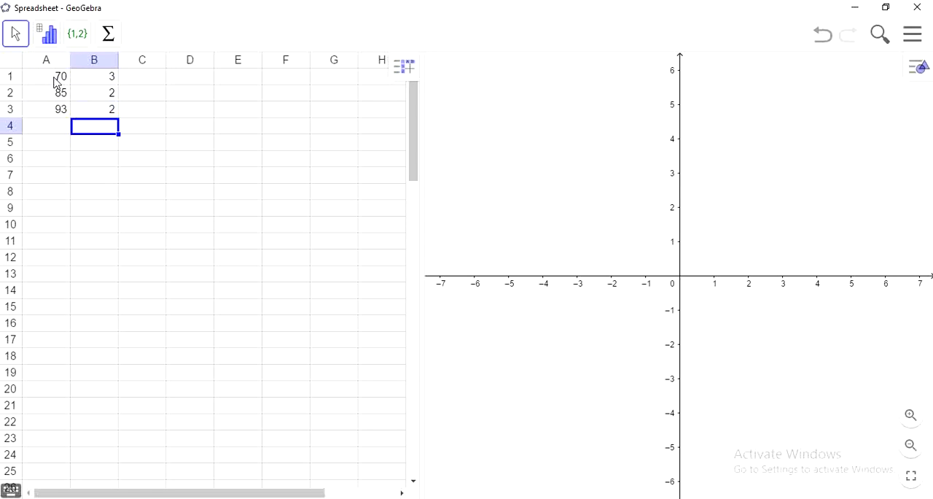
Add the values 76 and 82 in cells A4 and A5 with frequencies 2 and 3 in column B
text(76)
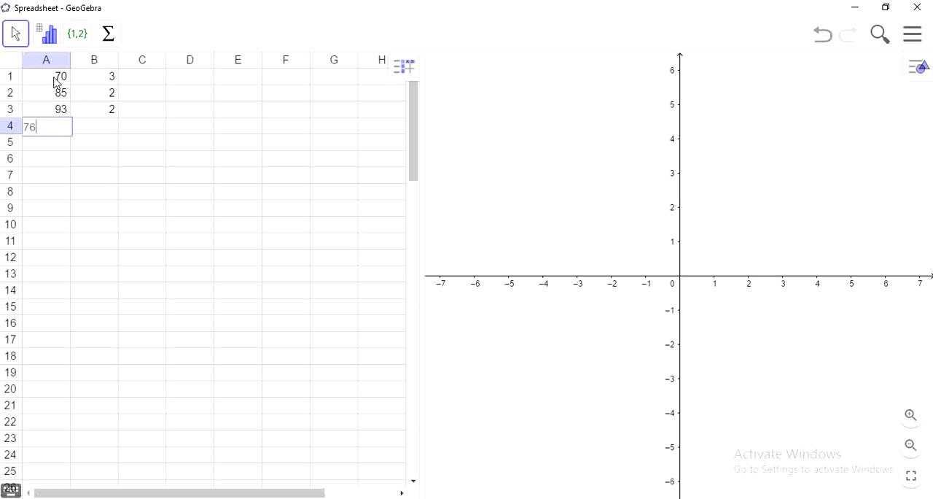
key(Tab)
text(2)
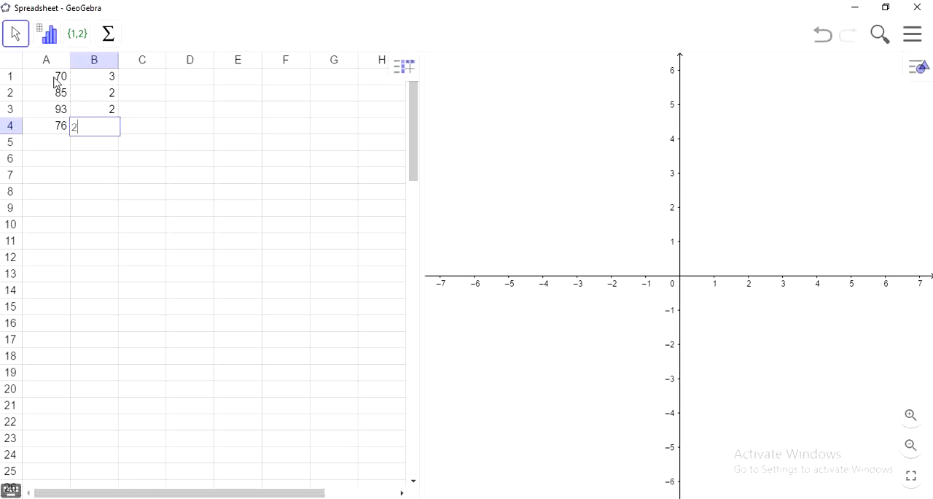
key(Return)
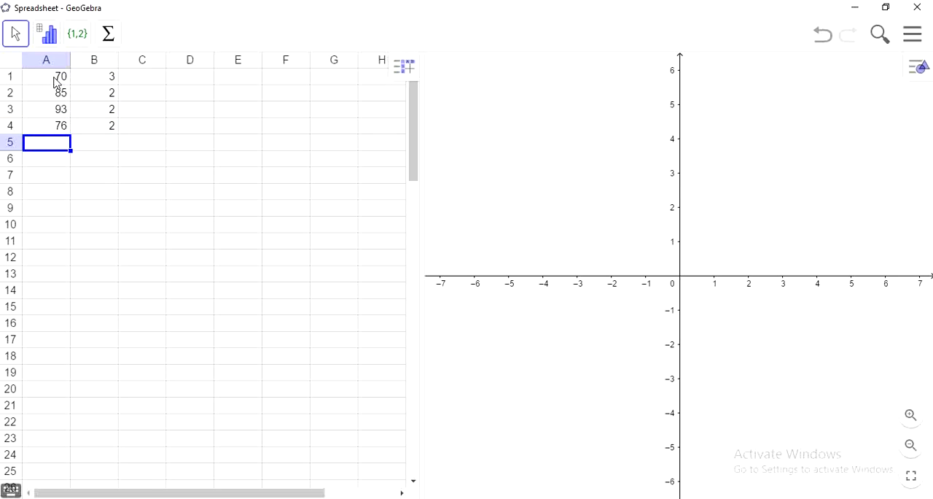
text(82)
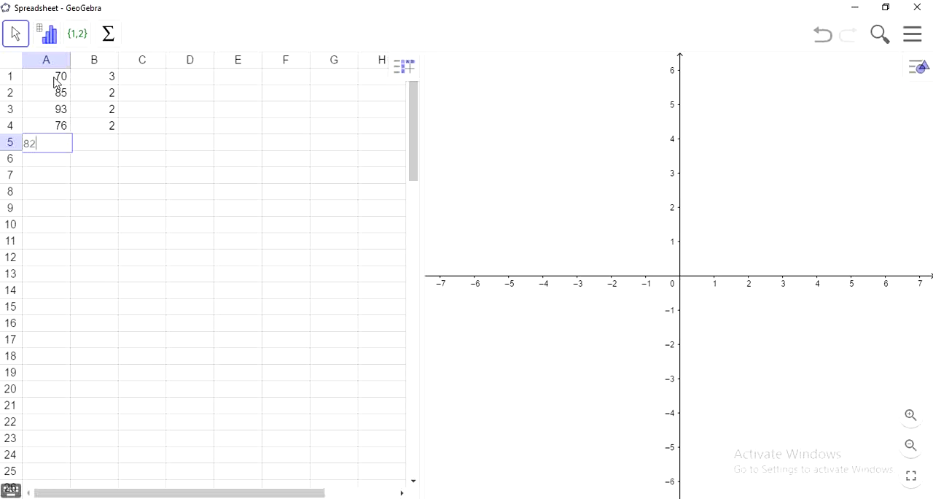
key(Tab)
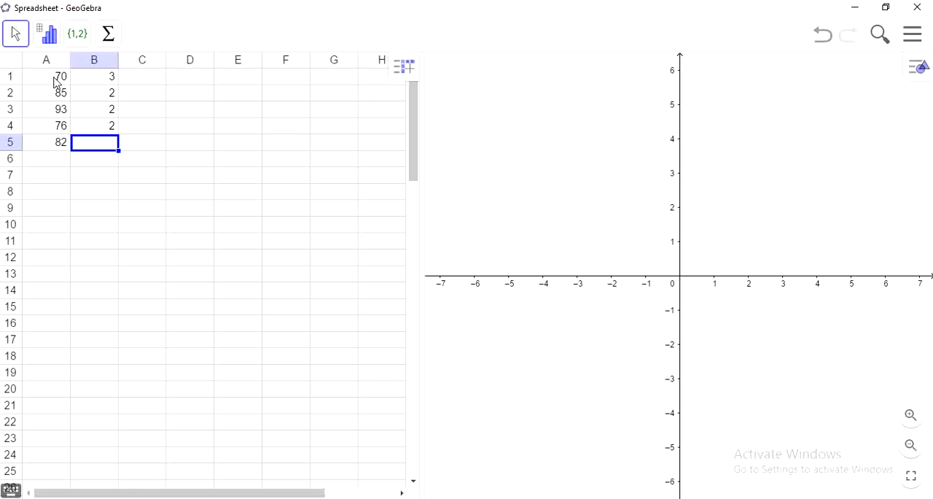
text(3)
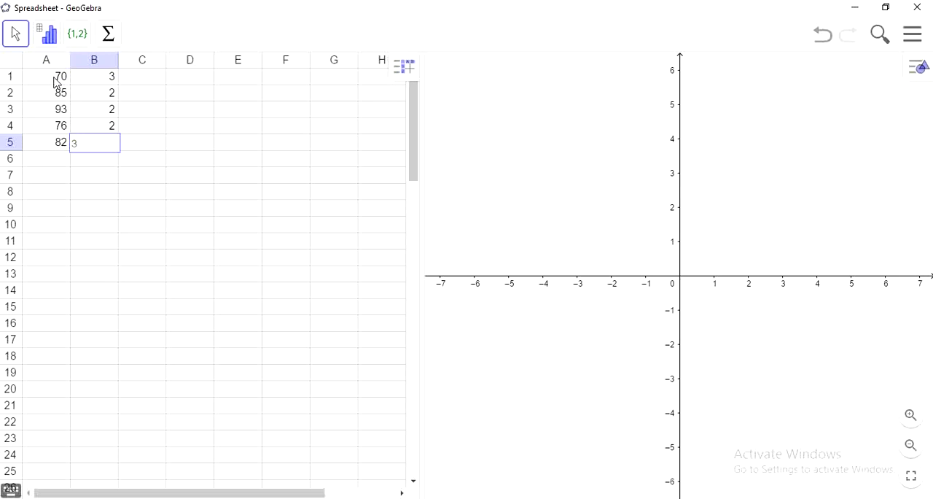
key(Tab)
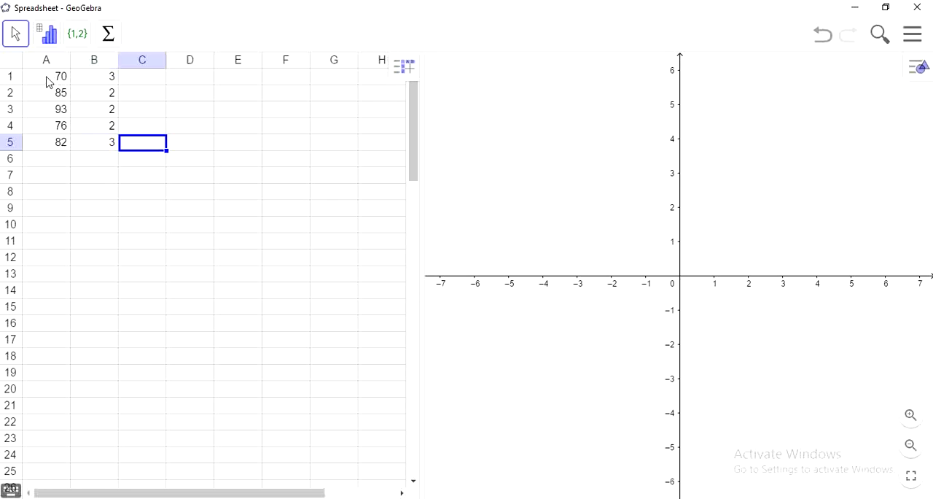
Create a list (Buat Daftar) of dependent objects from cells A1 to B5 in row order (Urutan Baris)
drag(47, 82, 99, 146)
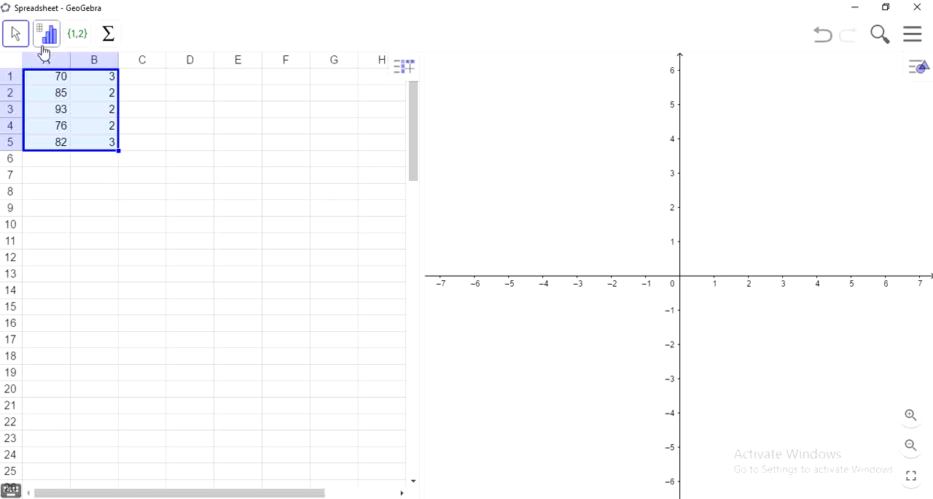
click(73, 44)
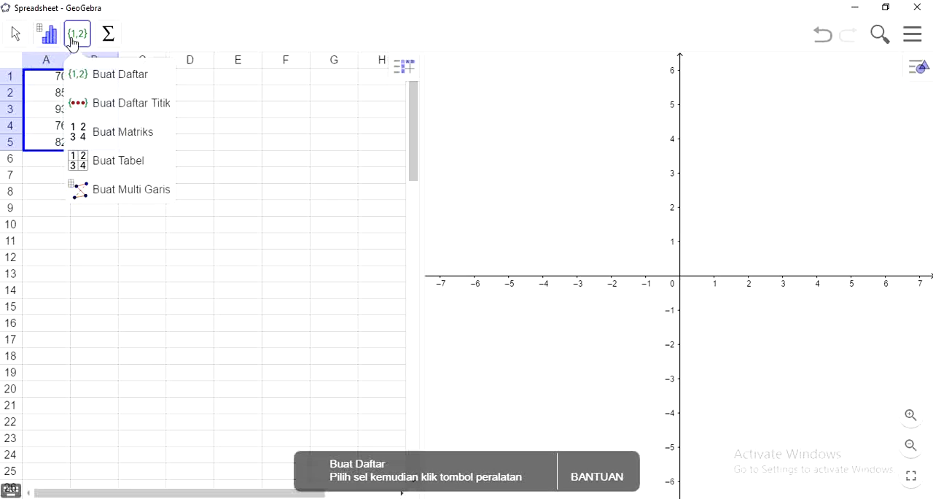
click(104, 78)
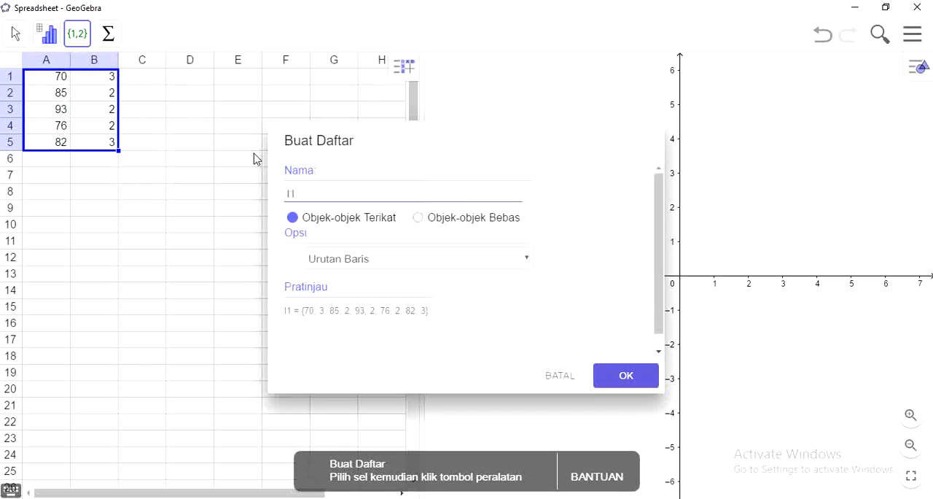
click(472, 266)
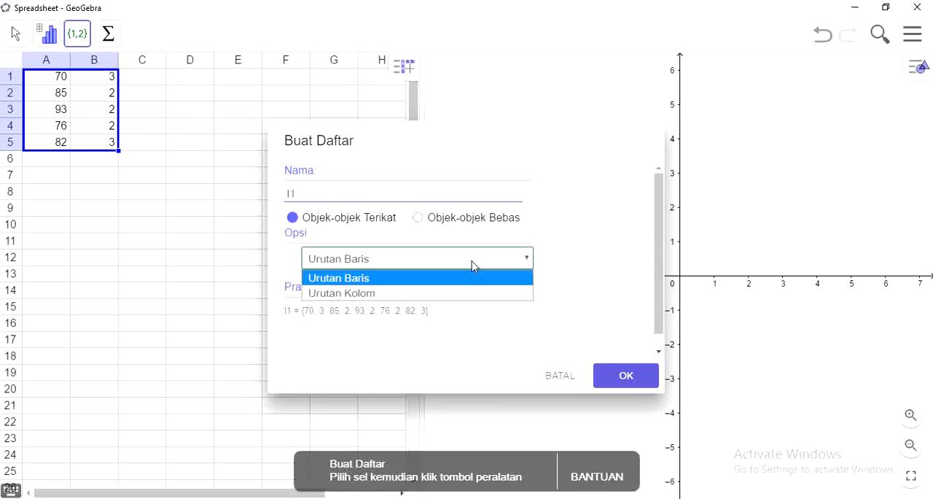
click(441, 282)
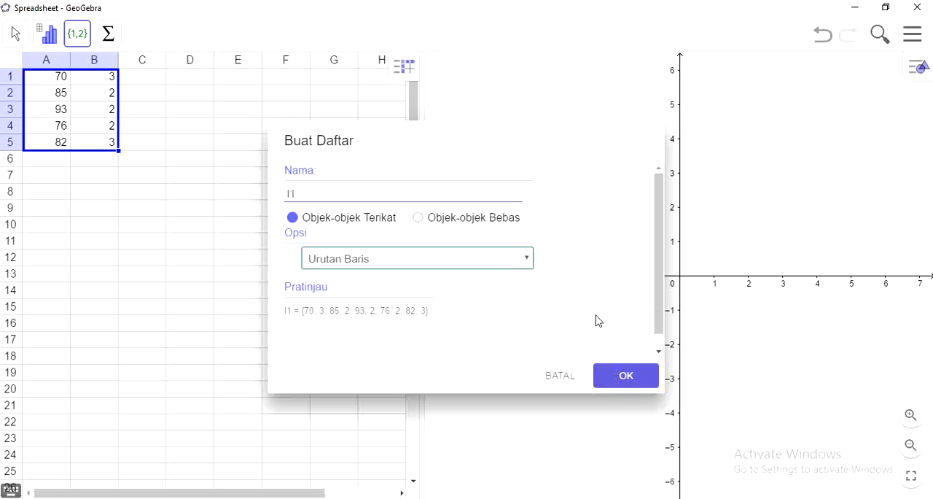
click(625, 379)
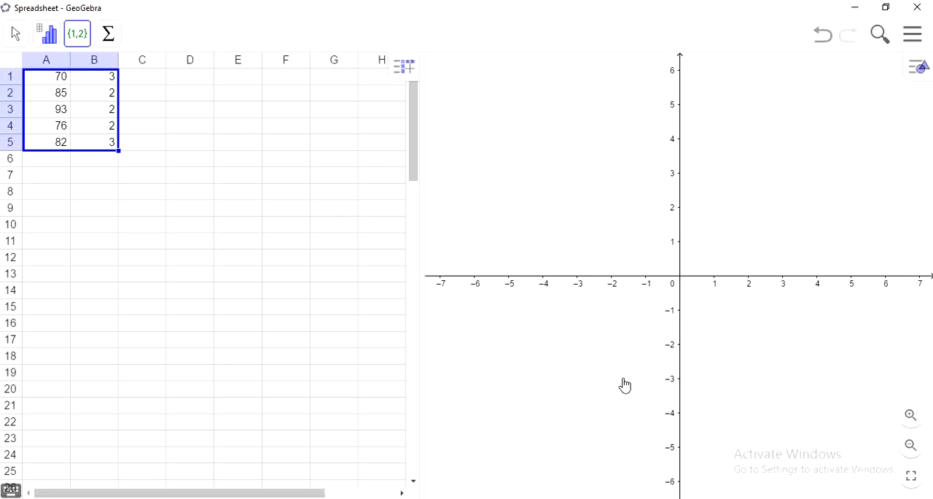
Run a one-variable analysis (Analisis Satu Variabel) on A1 to A5 with frequencies B1 to B5 and show its statistics table
click(51, 77)
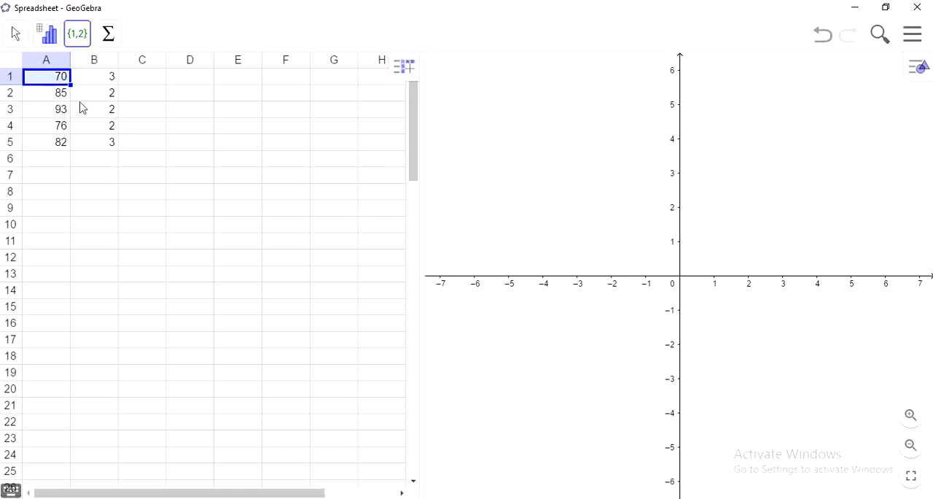
drag(83, 108, 103, 152)
click(46, 34)
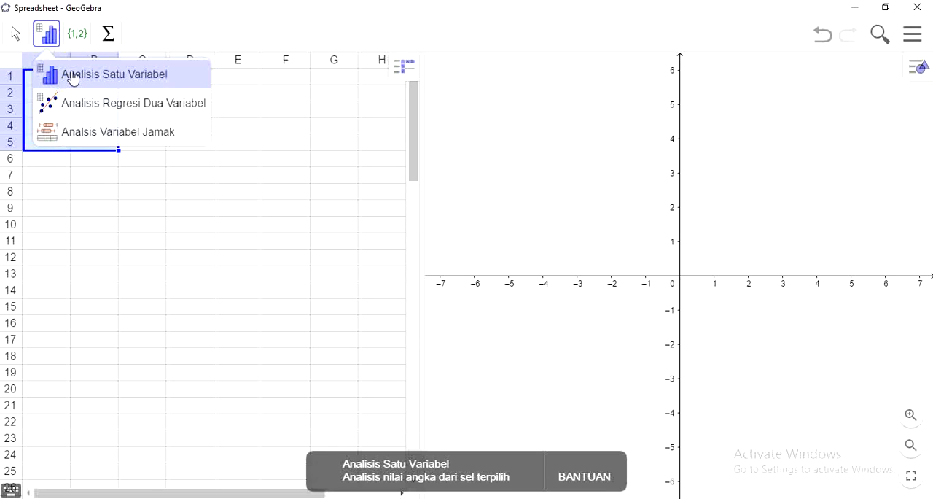
click(73, 79)
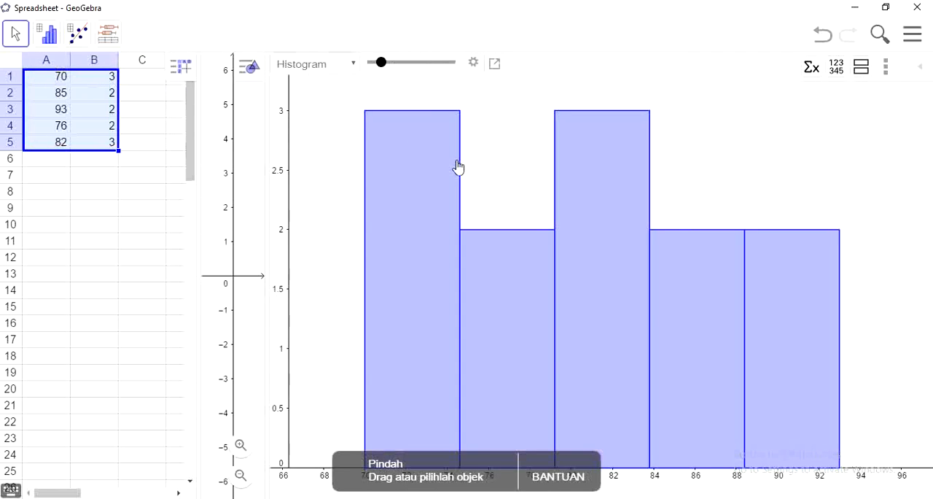
click(810, 69)
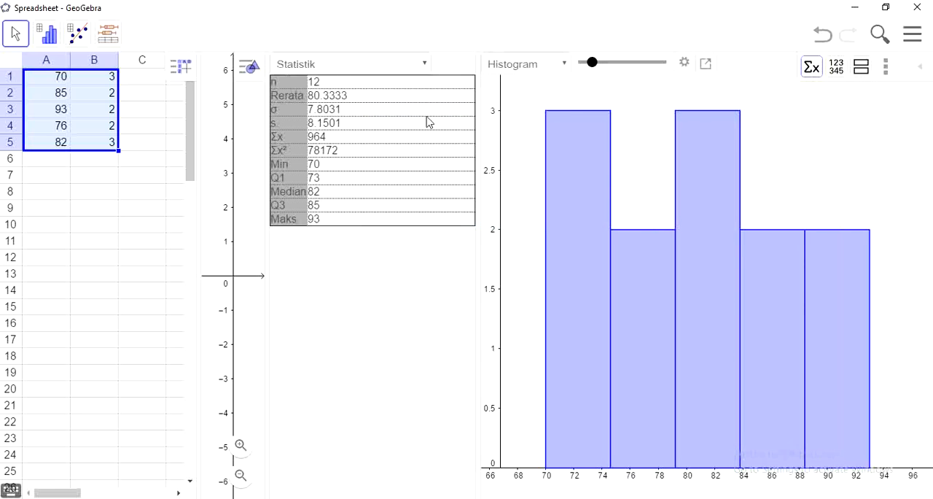